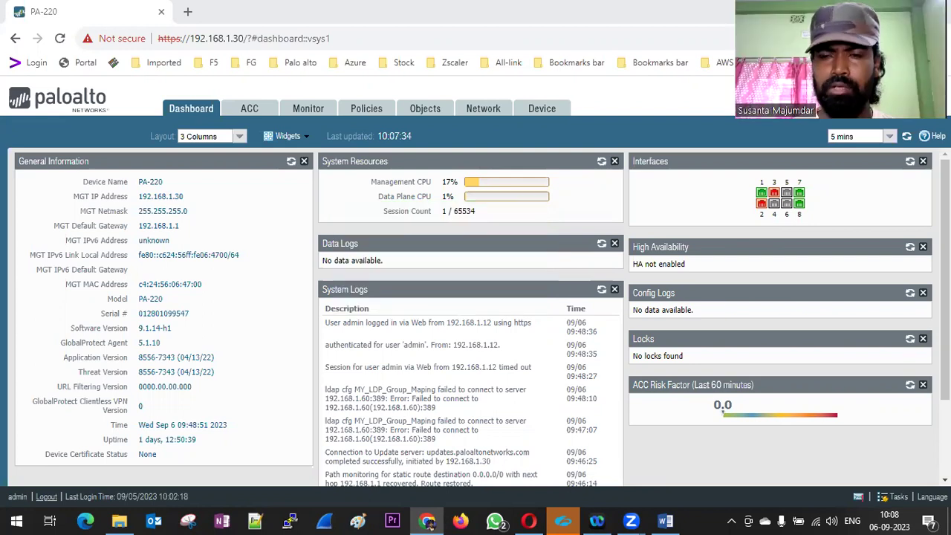
Switch to the Palo Alto.docx notes in Word and look through them to find the Destination NAT section.
{"action": "key", "text": "alt+Tab"}
{"action": "scroll", "coordinate": [595, 186], "scroll_direction": "up", "scroll_amount": 10}
{"action": "scroll", "coordinate": [595, 185], "scroll_direction": "up", "scroll_amount": 5}
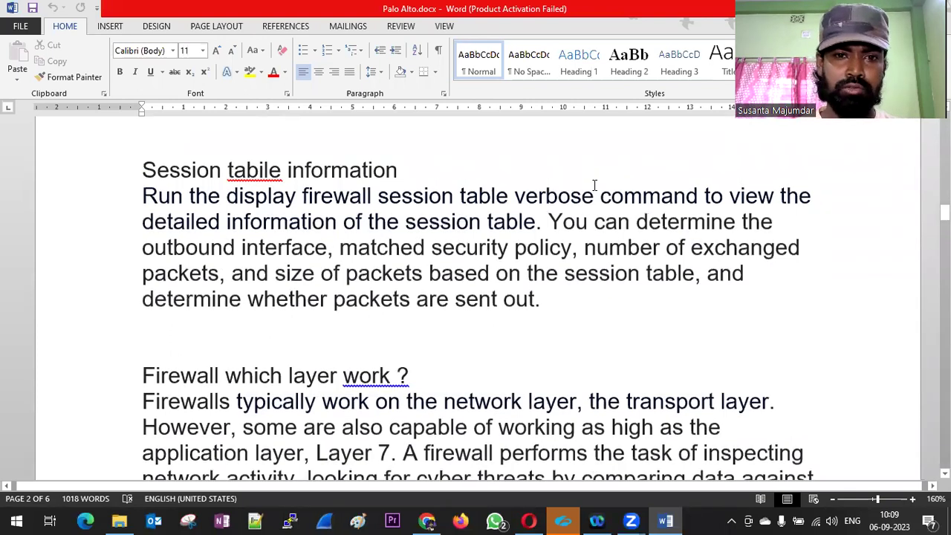
{"action": "scroll", "coordinate": [595, 185], "scroll_direction": "up", "scroll_amount": 15}
{"action": "scroll", "coordinate": [594, 185], "scroll_direction": "down", "scroll_amount": 5}
{"action": "scroll", "coordinate": [594, 185], "scroll_direction": "down", "scroll_amount": 20}
{"action": "scroll", "coordinate": [595, 185], "scroll_direction": "down", "scroll_amount": 20}
{"action": "scroll", "coordinate": [595, 185], "scroll_direction": "down", "scroll_amount": 20}
{"action": "scroll", "coordinate": [594, 186], "scroll_direction": "down", "scroll_amount": 8}
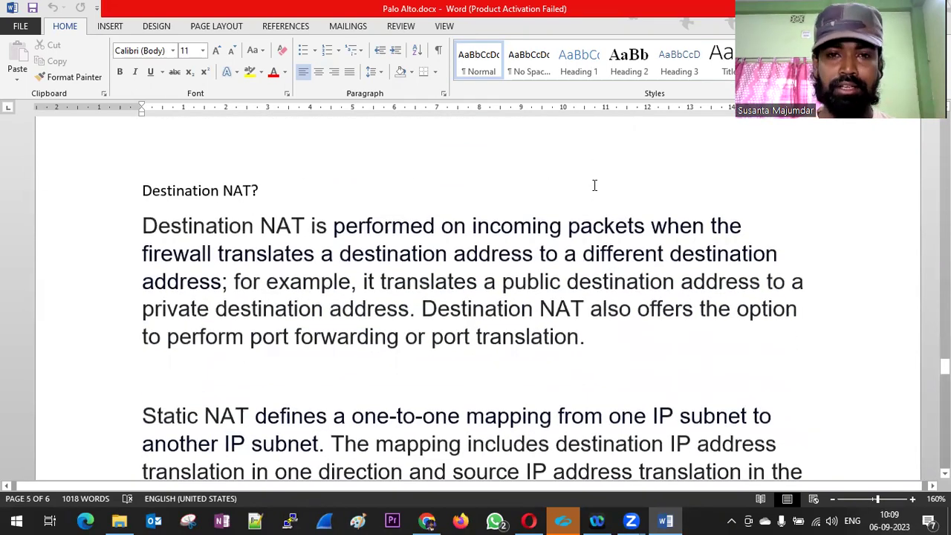
Review the notes on Static NAT, Dynamic NAT and U-Turn NAT down to the numbered question list.
{"action": "scroll", "coordinate": [594, 185], "scroll_direction": "down", "scroll_amount": 8}
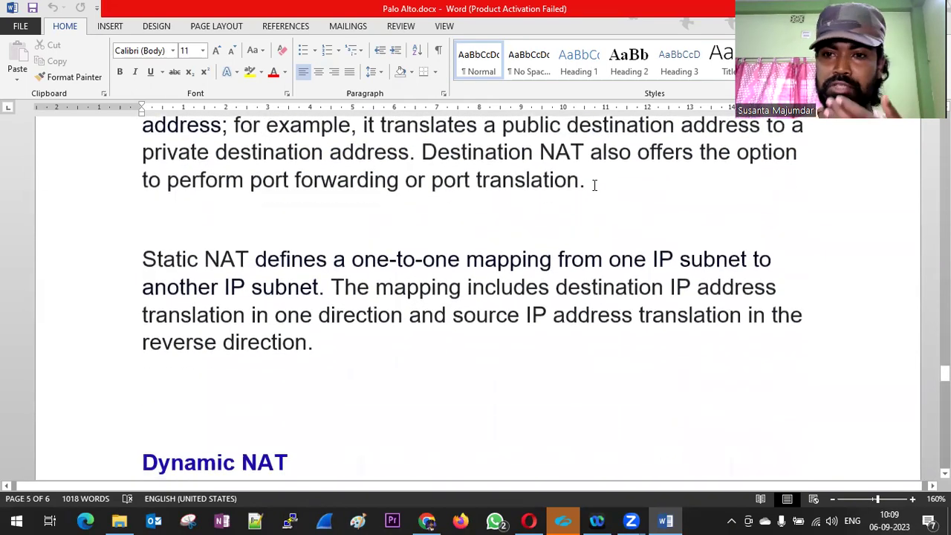
{"action": "scroll", "coordinate": [594, 185], "scroll_direction": "down", "scroll_amount": 5}
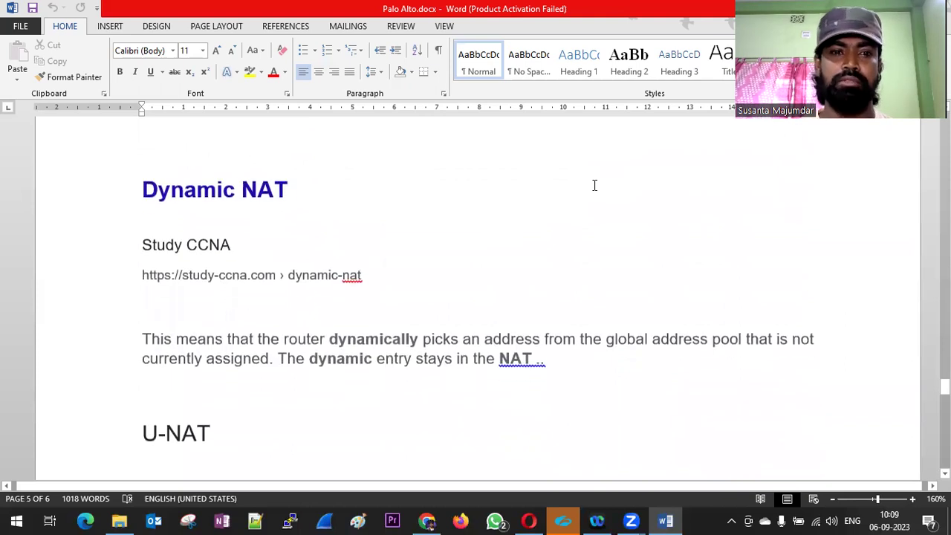
{"action": "scroll", "coordinate": [595, 185], "scroll_direction": "up", "scroll_amount": 5}
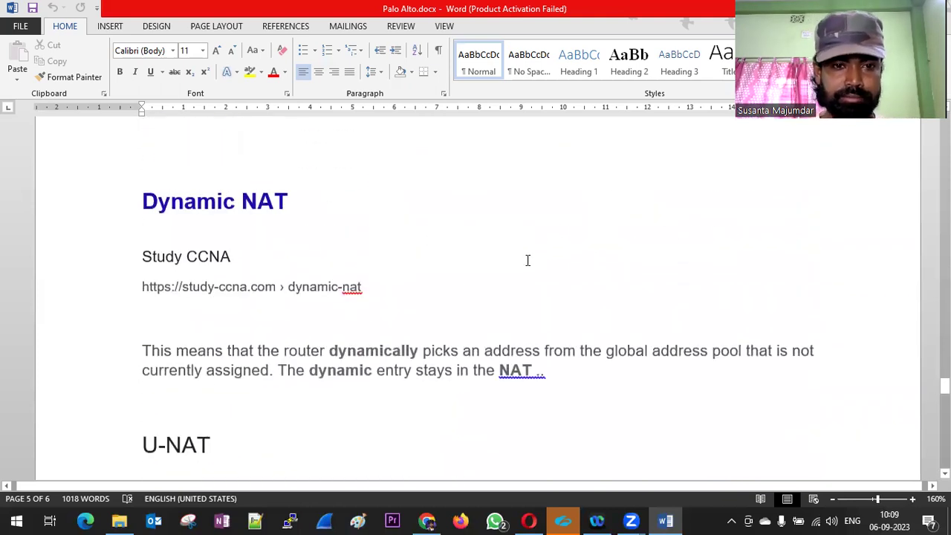
{"action": "scroll", "coordinate": [528, 260], "scroll_direction": "down", "scroll_amount": 4}
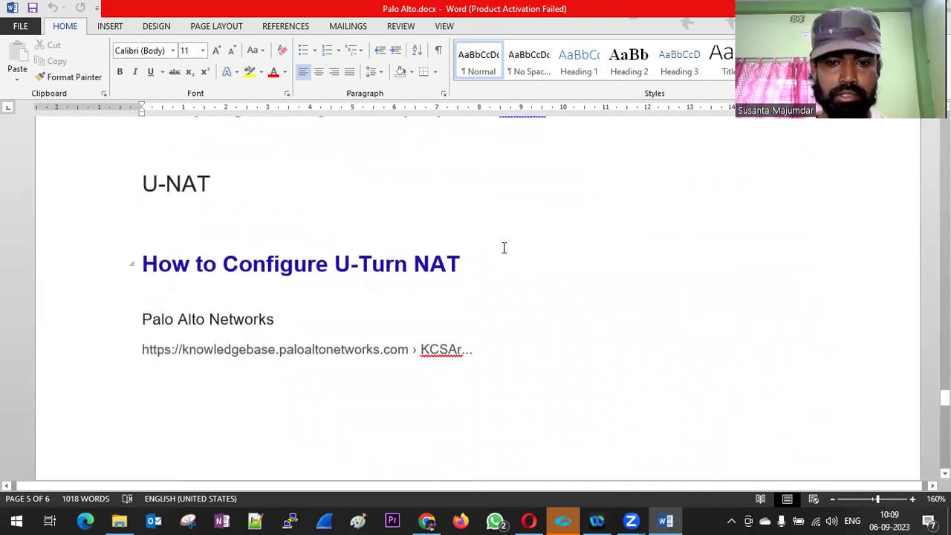
{"action": "scroll", "coordinate": [504, 247], "scroll_direction": "down", "scroll_amount": 3}
{"action": "scroll", "coordinate": [504, 248], "scroll_direction": "down", "scroll_amount": 4}
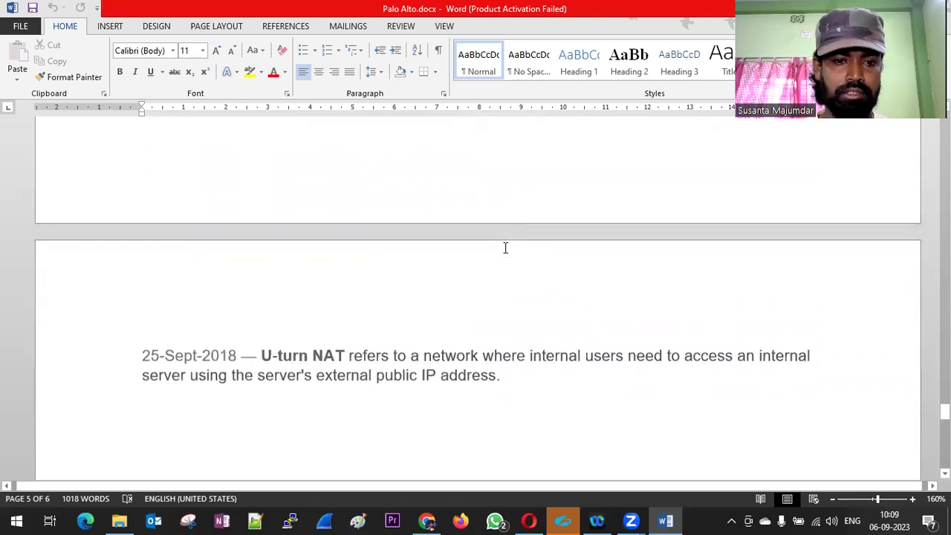
{"action": "scroll", "coordinate": [506, 248], "scroll_direction": "down", "scroll_amount": 3}
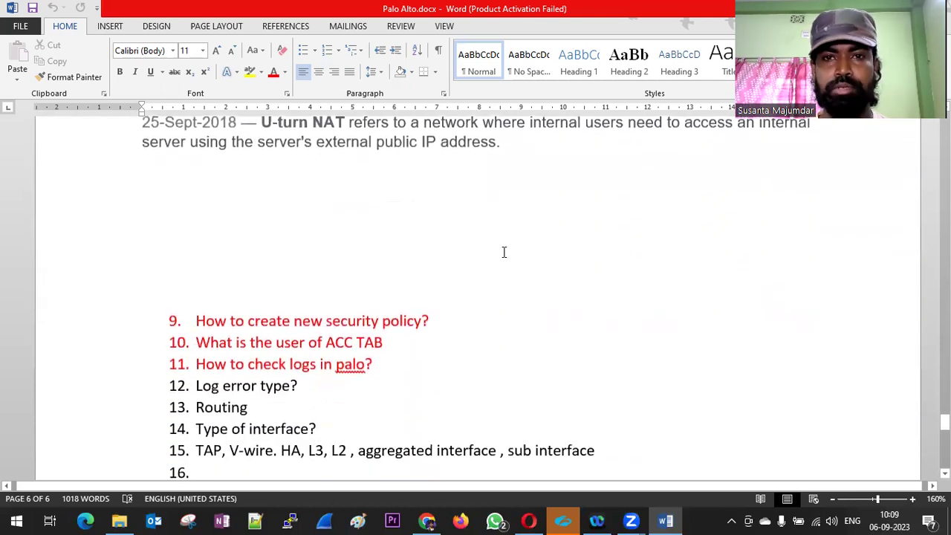
Highlight question 9 about creating a security policy, and open the Security policy rules on the PA-220 firewall in the browser.
{"action": "left_click", "coordinate": [506, 267]}
{"action": "mouse_move", "coordinate": [469, 310]}
{"action": "left_mouse_down"}
{"action": "mouse_move", "coordinate": [312, 319]}
{"action": "mouse_move", "coordinate": [471, 320]}
{"action": "left_mouse_up"}
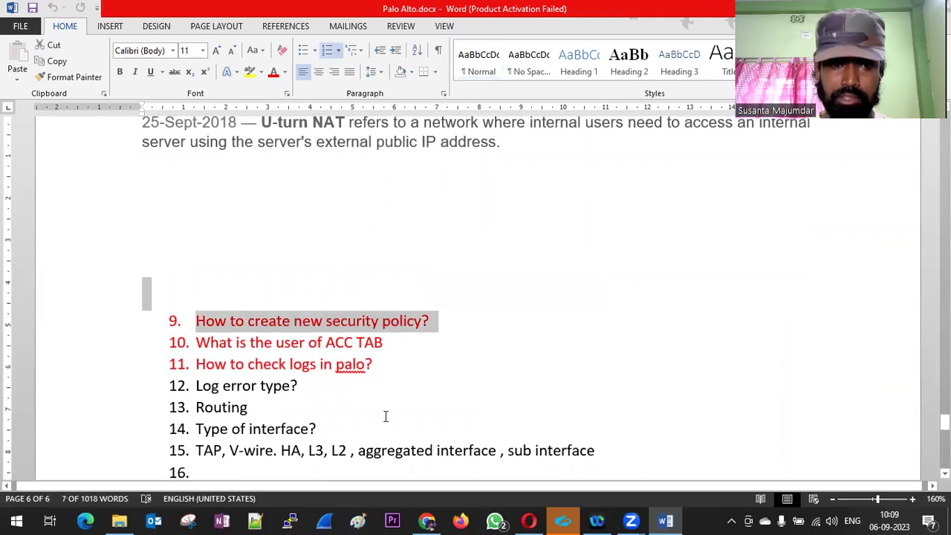
{"action": "key", "text": "alt+Tab"}
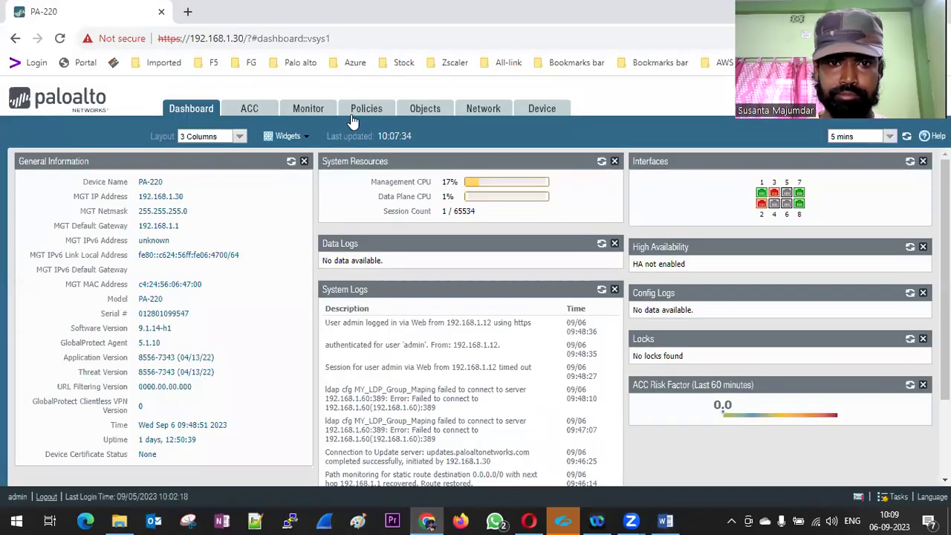
{"action": "left_click", "coordinate": [365, 113]}
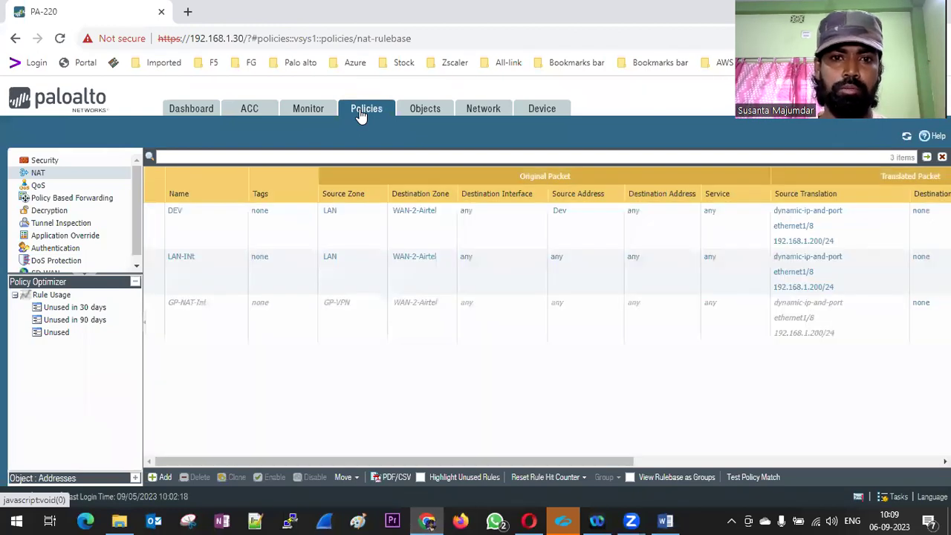
{"action": "left_click", "coordinate": [63, 162]}
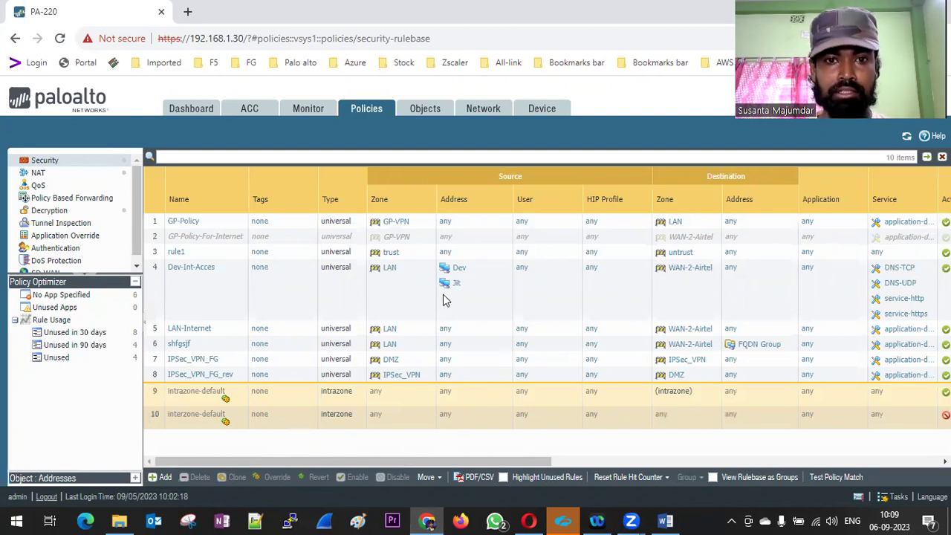
Highlight question 10 about the ACC tab in the Word notes, and show the firewall's ACC network activity and its time range choices.
{"action": "key", "text": "alt+Tab"}
{"action": "scroll", "coordinate": [495, 250], "scroll_direction": "down", "scroll_amount": 3}
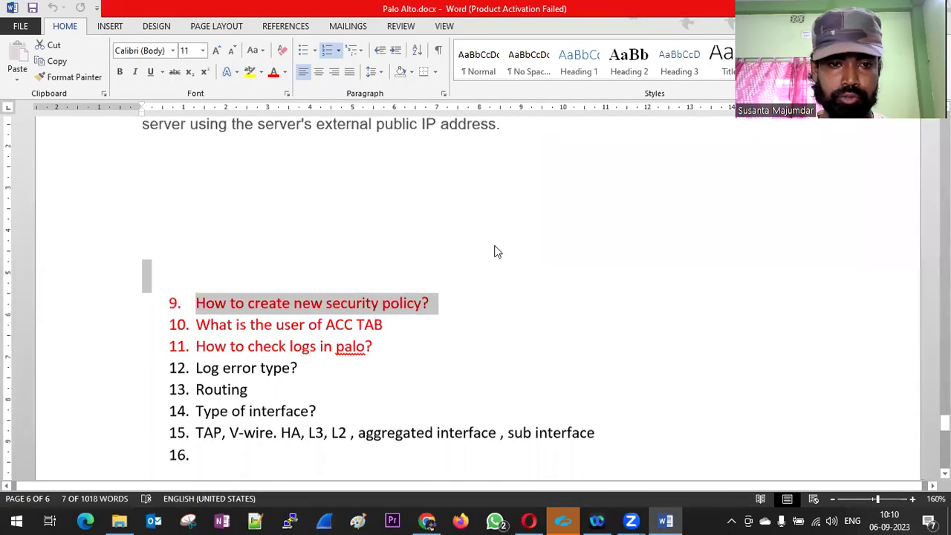
{"action": "left_click_drag", "start_coordinate": [414, 240], "coordinate": [197, 238]}
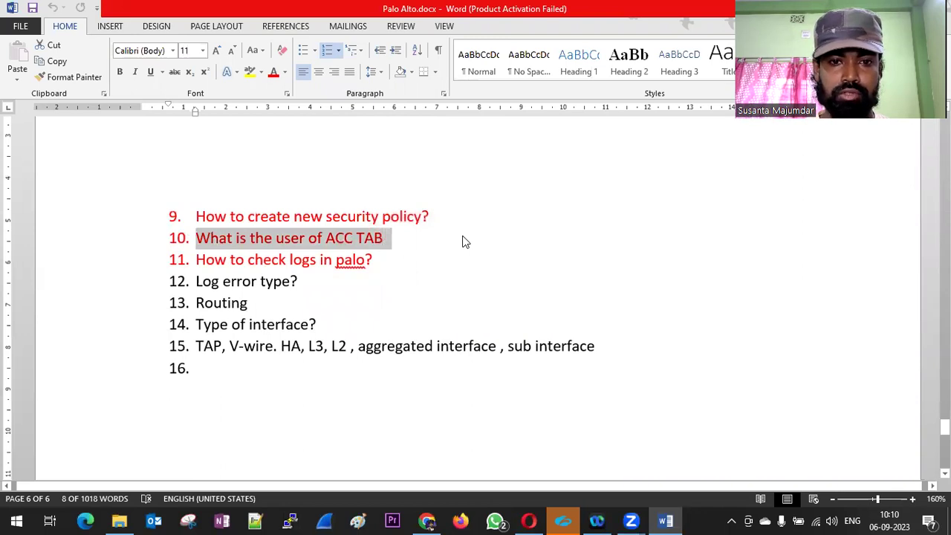
{"action": "key", "text": "alt+Tab"}
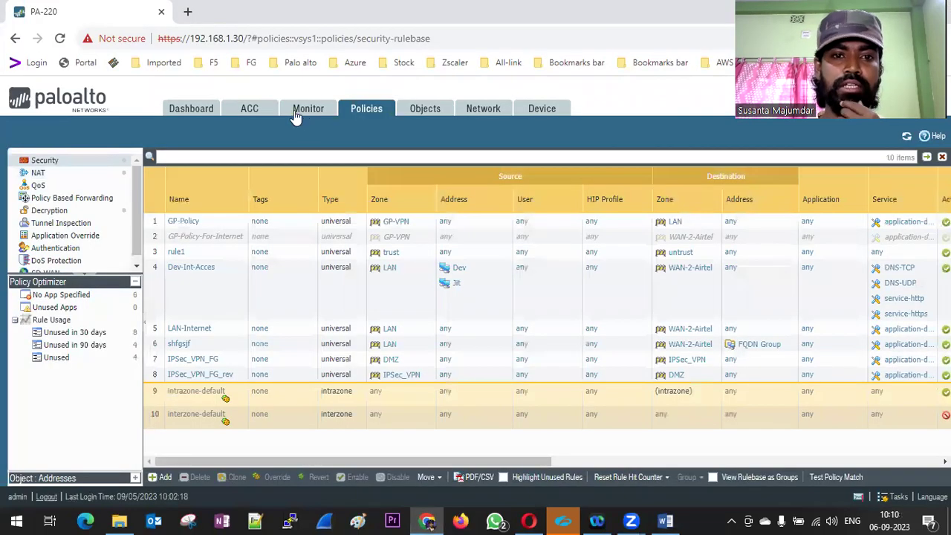
{"action": "left_click", "coordinate": [251, 110]}
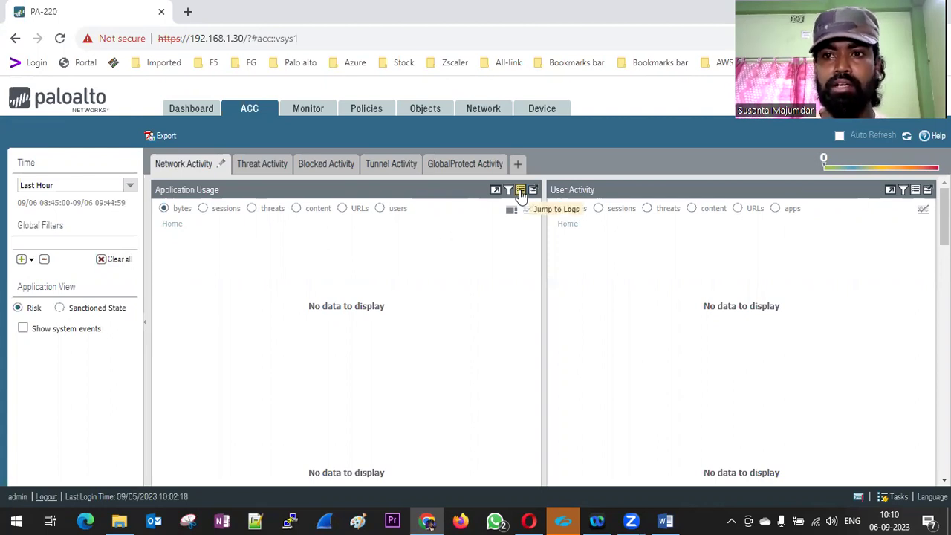
{"action": "left_click", "coordinate": [131, 190]}
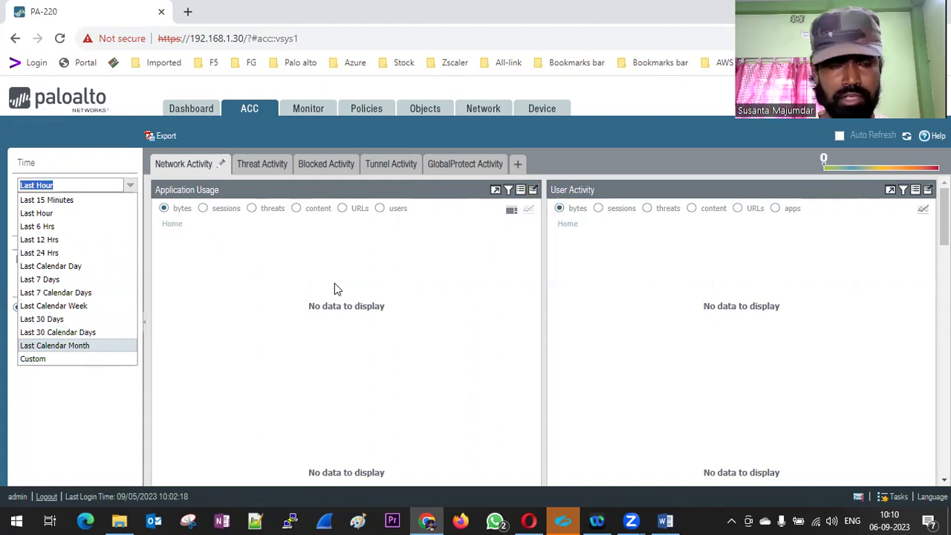
Highlight question 11 about checking logs in the Word notes, and display the firewall's Traffic logs without the source address filter.
{"action": "key", "text": "alt+Tab"}
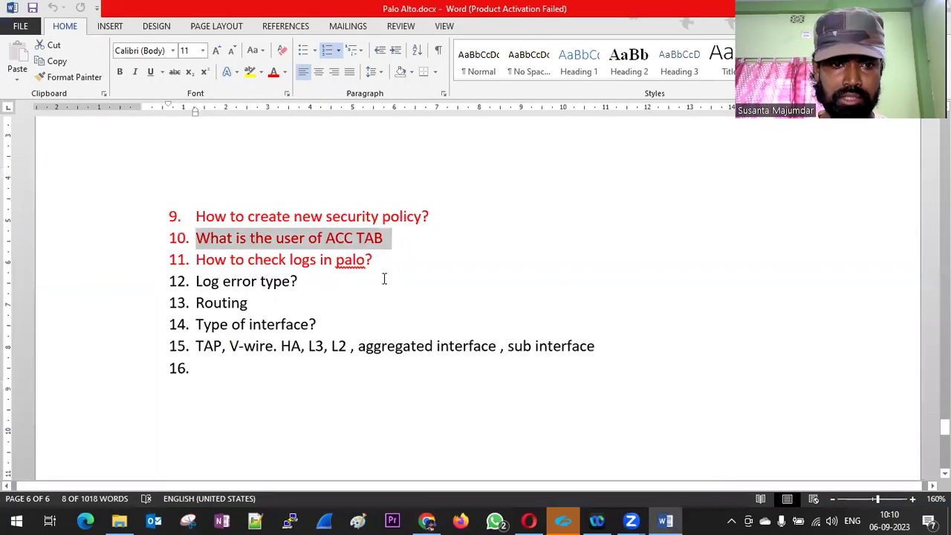
{"action": "left_click_drag", "start_coordinate": [390, 261], "coordinate": [197, 258]}
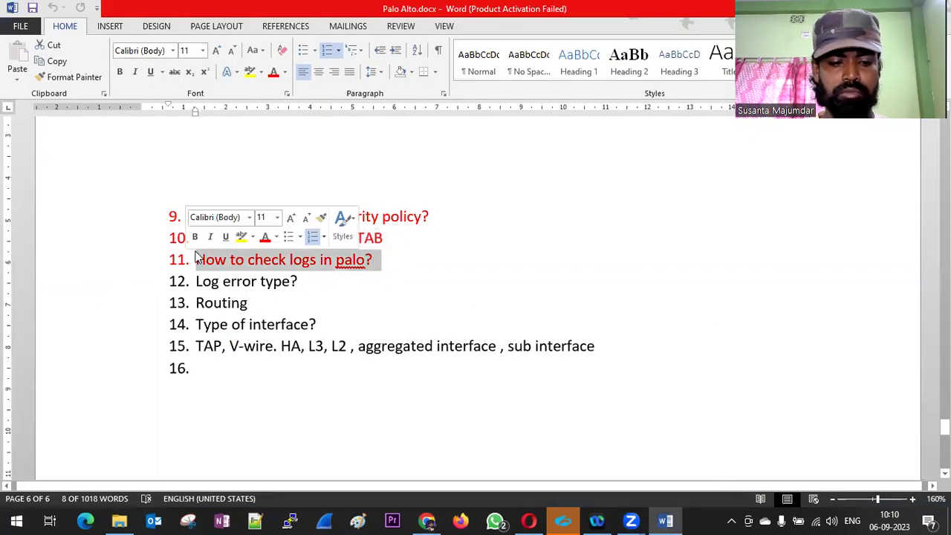
{"action": "key", "text": "alt+Tab"}
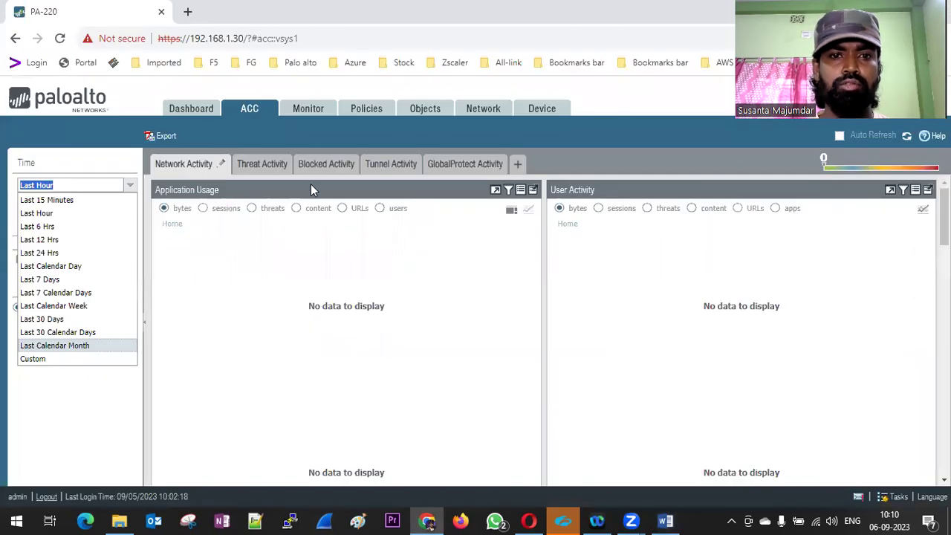
{"action": "left_click", "coordinate": [309, 116]}
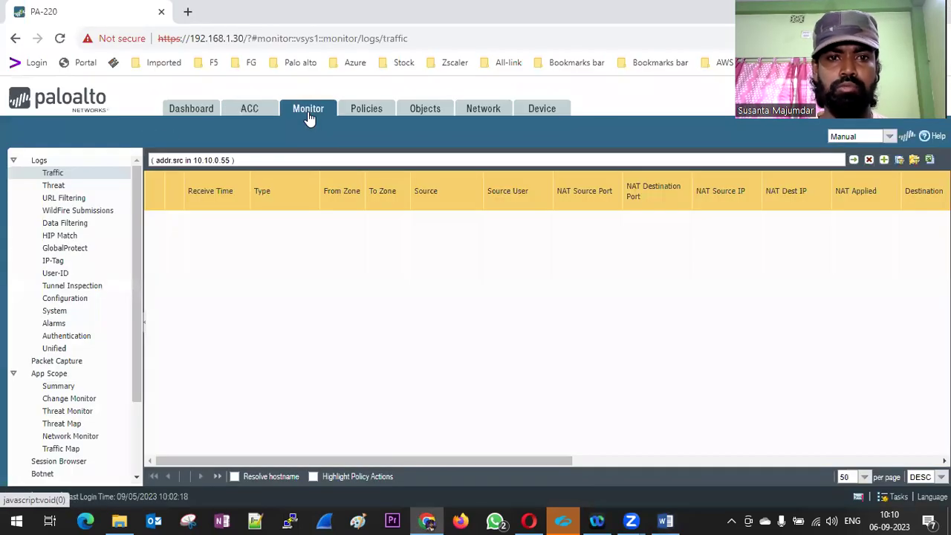
{"action": "left_click", "coordinate": [879, 161]}
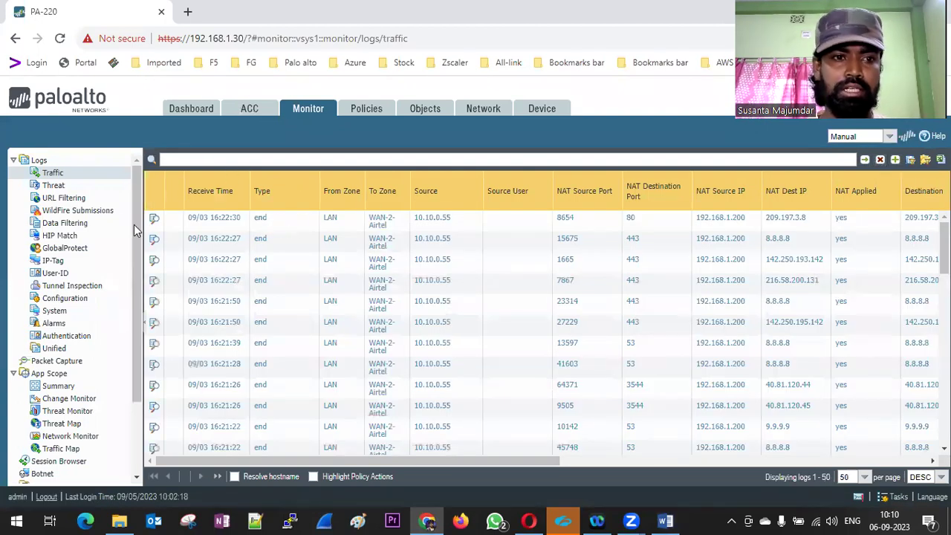
Examine the Threat, URL Filtering, GlobalProtect and Tunnel Inspection logs of the firewall.
{"action": "left_click", "coordinate": [80, 186]}
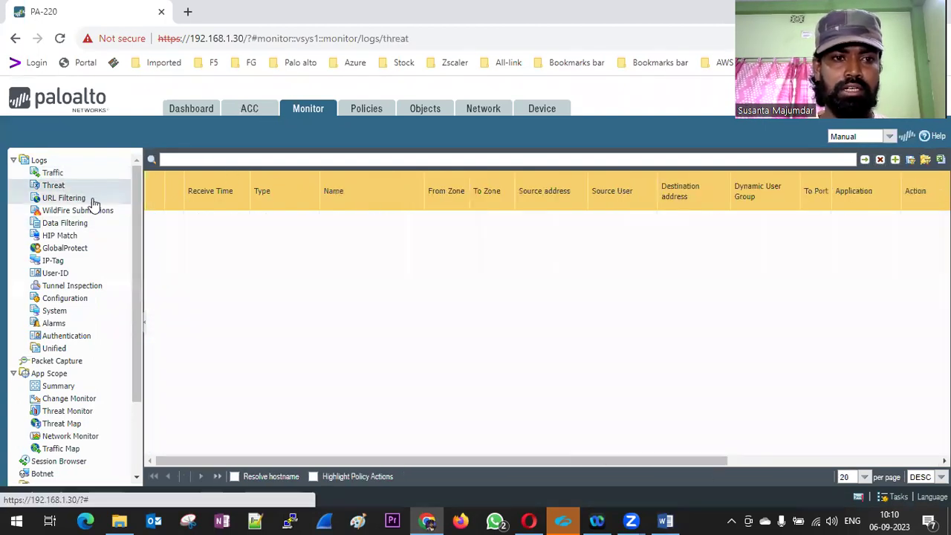
{"action": "left_click", "coordinate": [93, 201]}
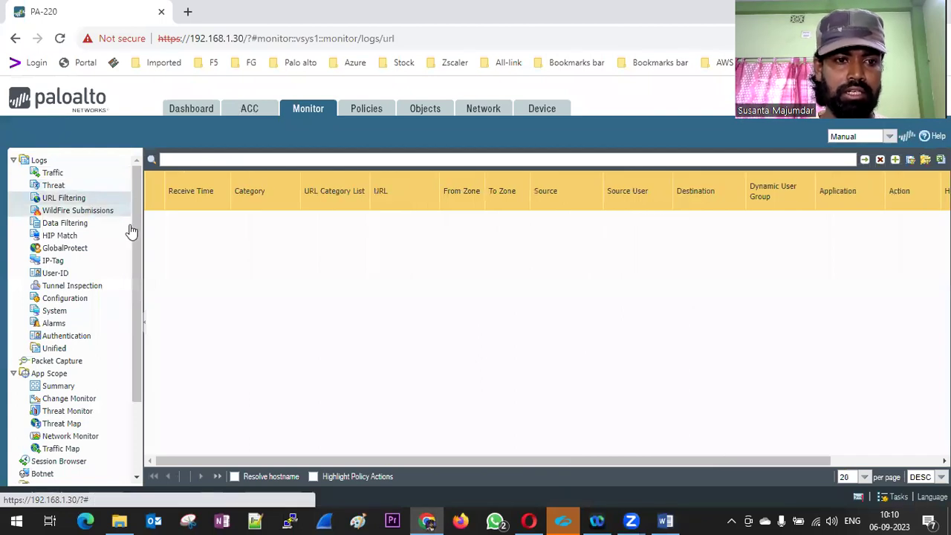
{"action": "left_click", "coordinate": [100, 250]}
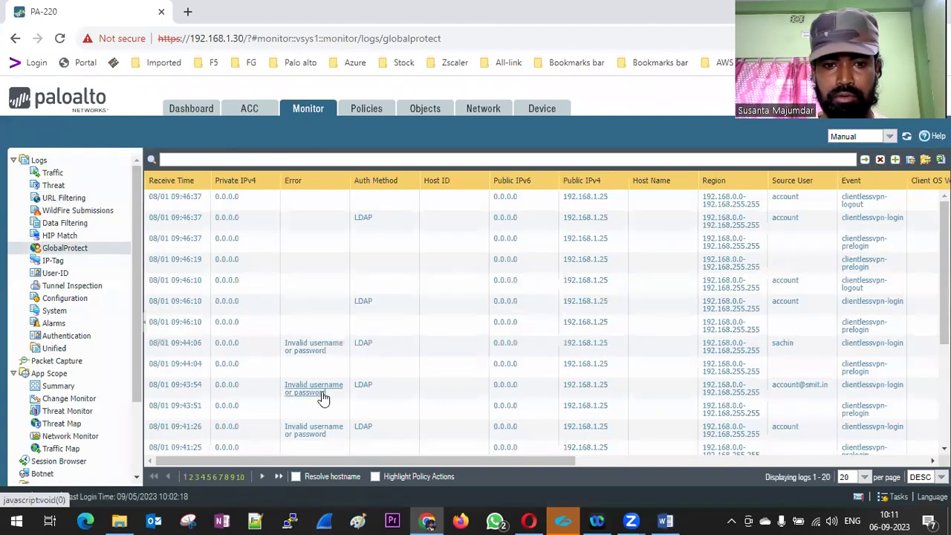
{"action": "left_click_drag", "start_coordinate": [382, 461], "coordinate": [74, 324]}
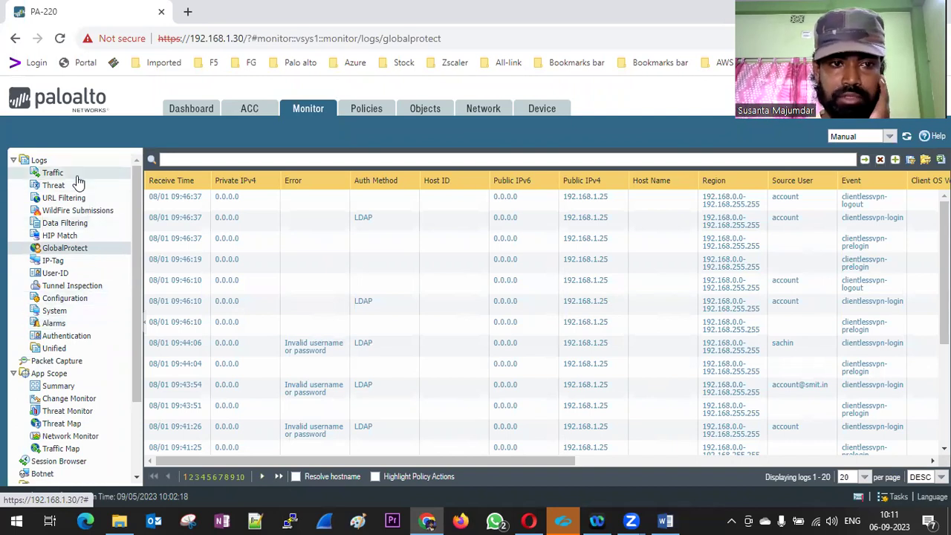
{"action": "left_click", "coordinate": [72, 286]}
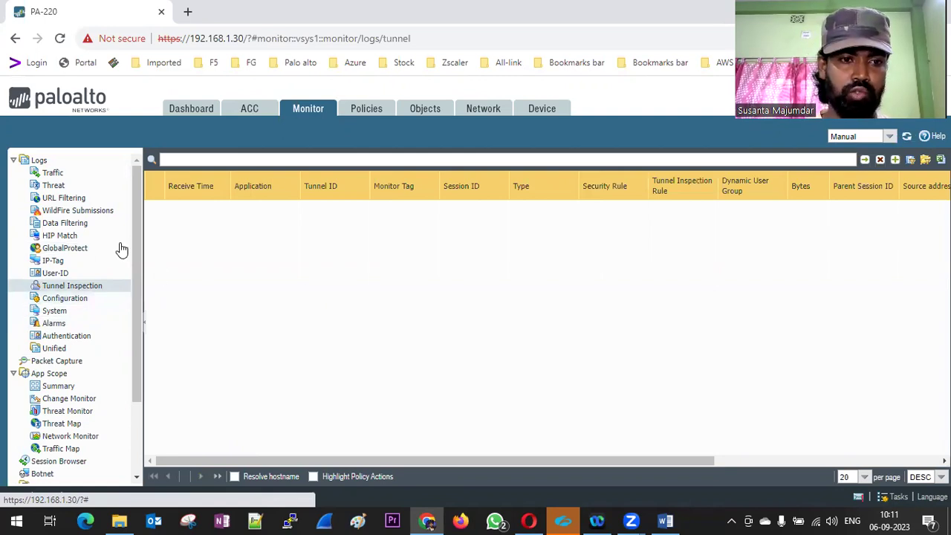
{"action": "left_click", "coordinate": [99, 252]}
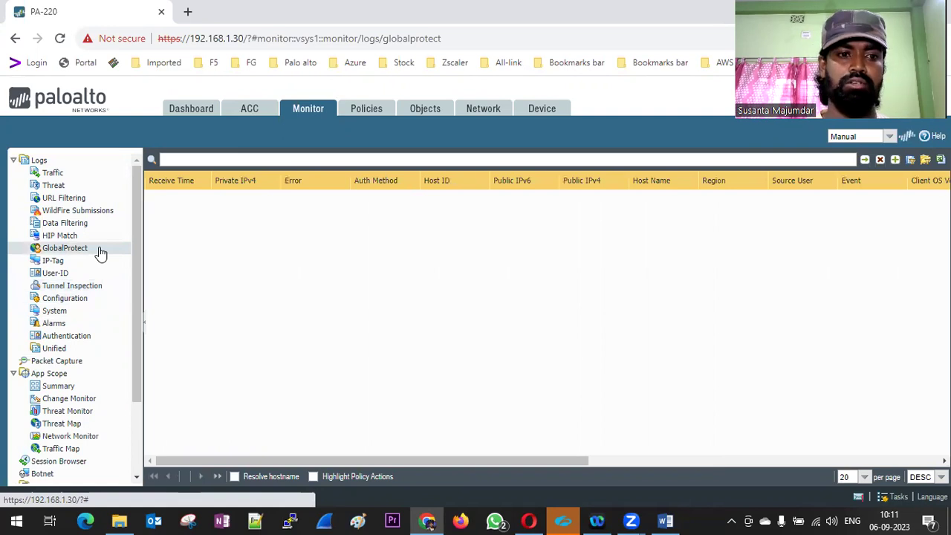
Examine the firewall's System log entries and its Configuration change log.
{"action": "left_click", "coordinate": [65, 316]}
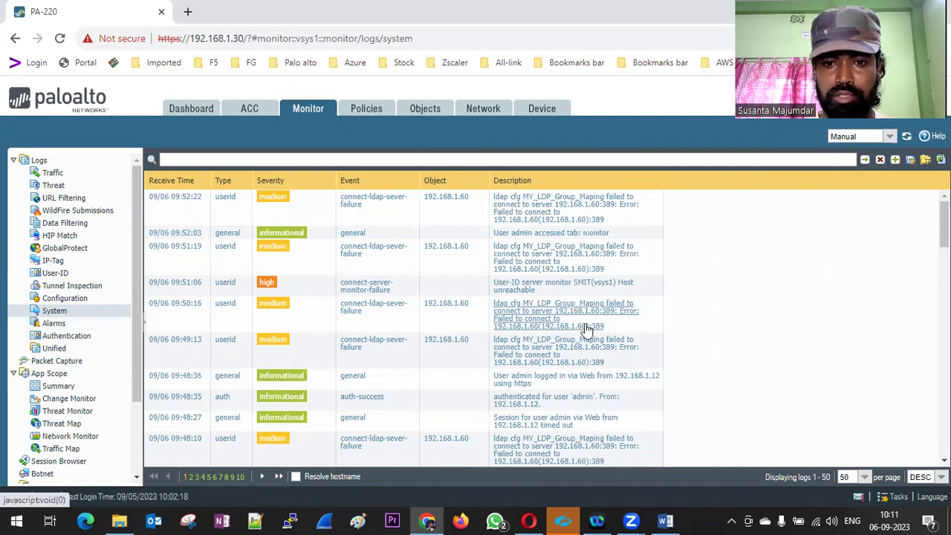
{"action": "scroll", "coordinate": [587, 330], "scroll_direction": "down", "scroll_amount": 2}
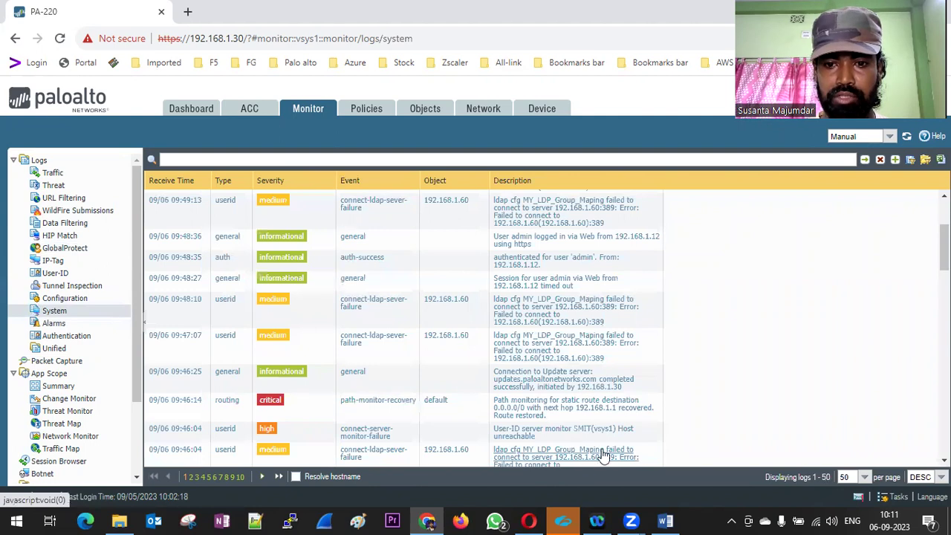
{"action": "left_click", "coordinate": [67, 300]}
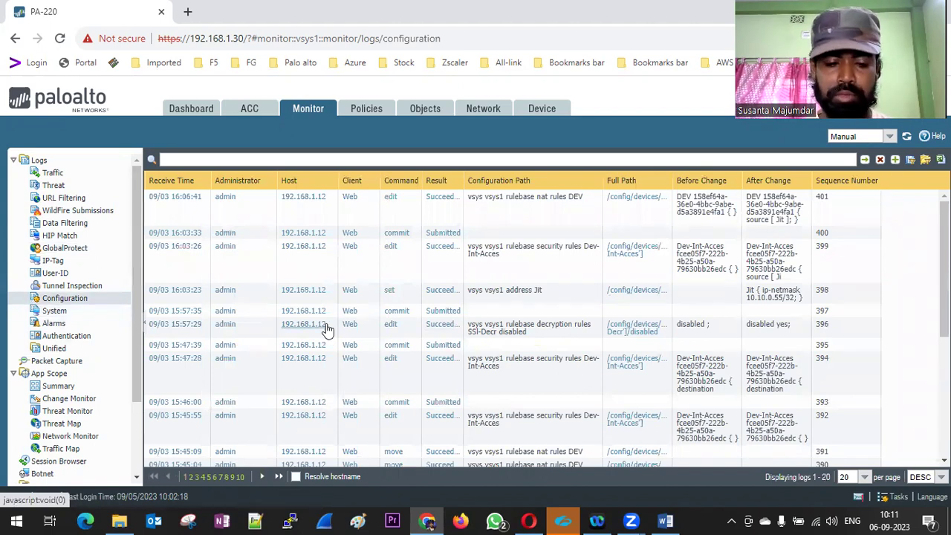
Switch to the Word notes, highlight question 12 about log error types, and place the cursor after question 13, Routing.
{"action": "key", "text": "alt+Tab"}
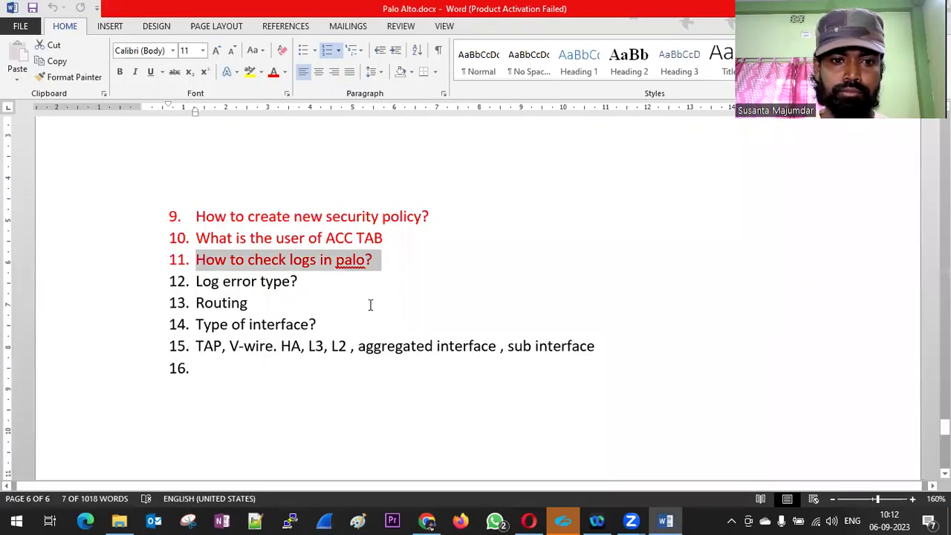
{"action": "left_click_drag", "start_coordinate": [309, 283], "coordinate": [197, 284]}
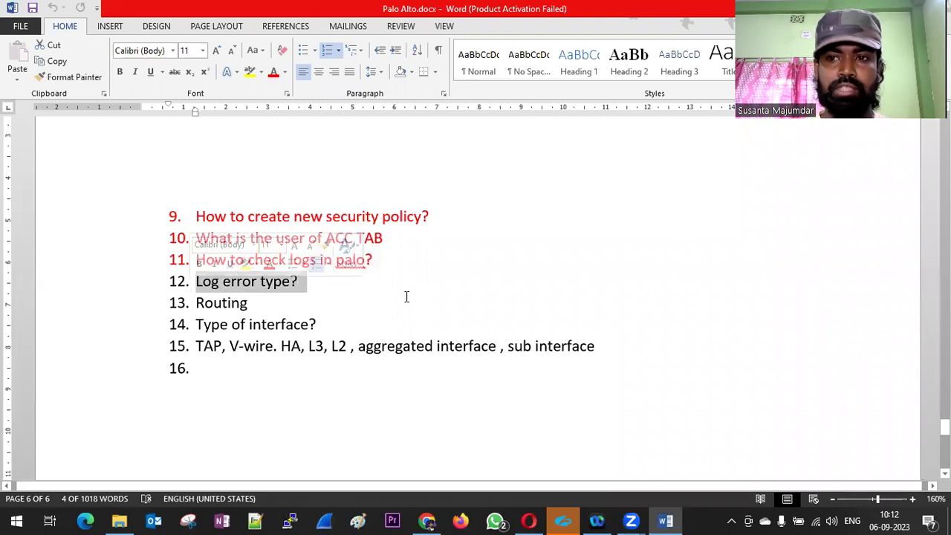
{"action": "left_click", "coordinate": [289, 305]}
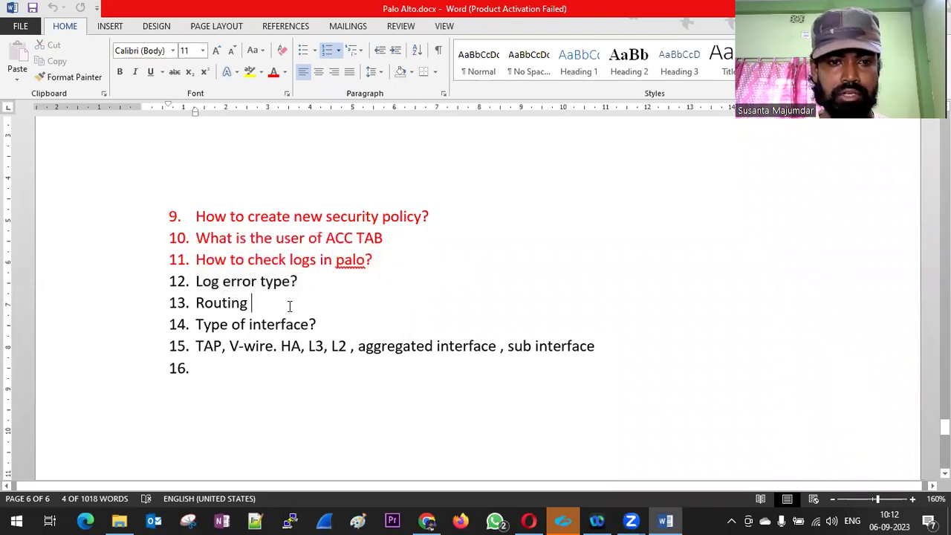
Switch to the firewall web interface and display the IPv4 static routes of the default virtual router.
{"action": "key", "text": "alt+Tab"}
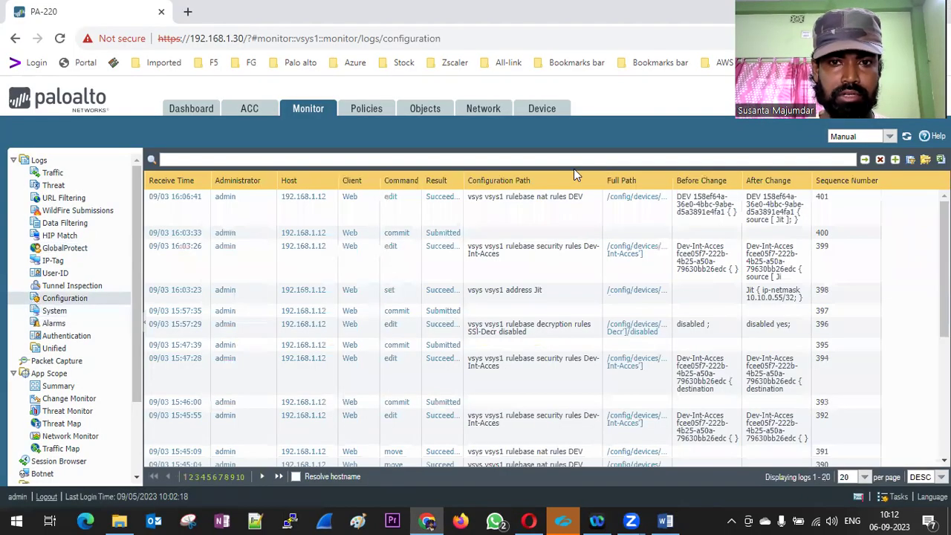
{"action": "left_click", "coordinate": [475, 111]}
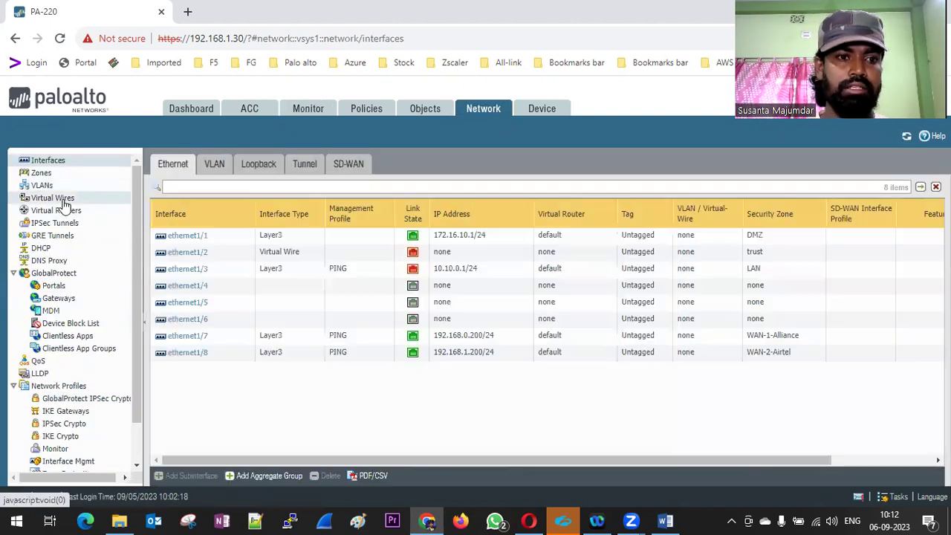
{"action": "left_click", "coordinate": [57, 211]}
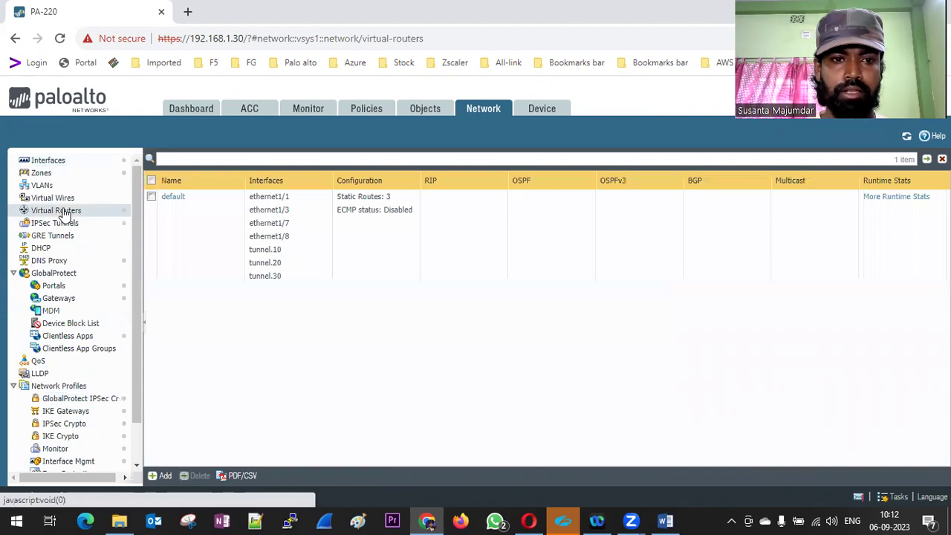
{"action": "left_click", "coordinate": [178, 199]}
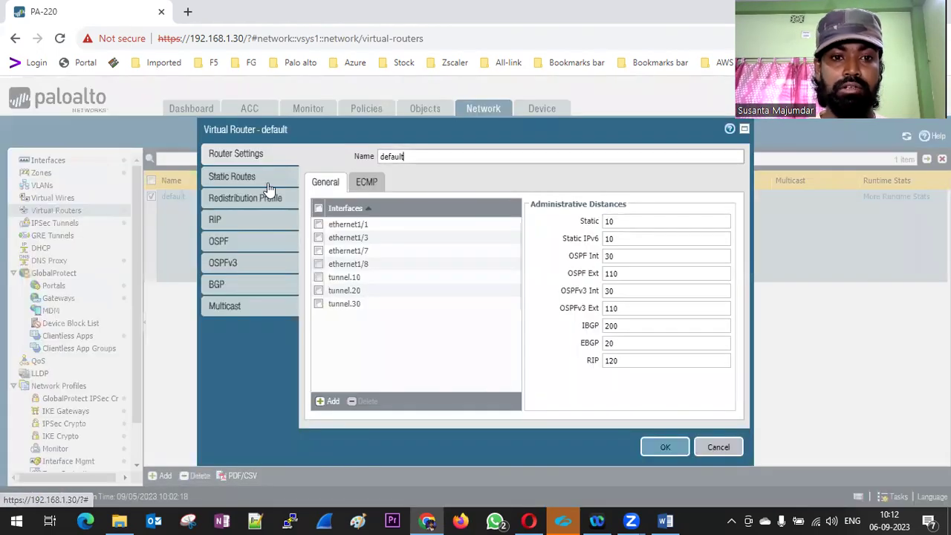
{"action": "left_click", "coordinate": [239, 181]}
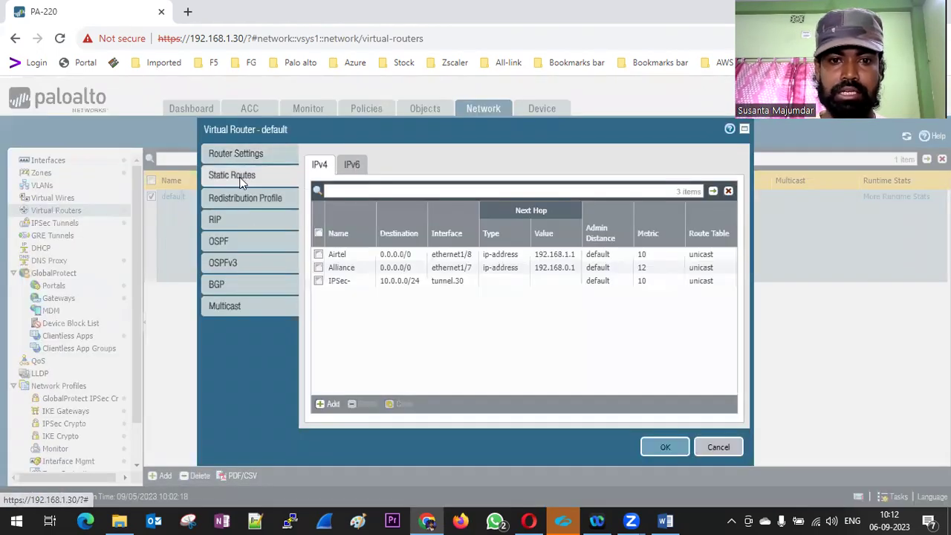
Examine the next hop choices and the admin distance setting of a new IPv4 static route, and discard the route.
{"action": "left_click", "coordinate": [330, 404]}
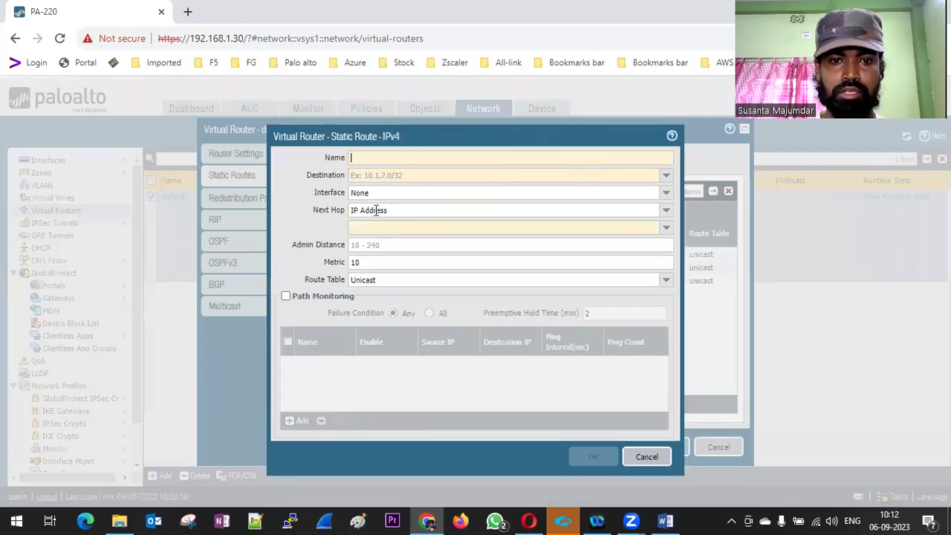
{"action": "left_click", "coordinate": [667, 212]}
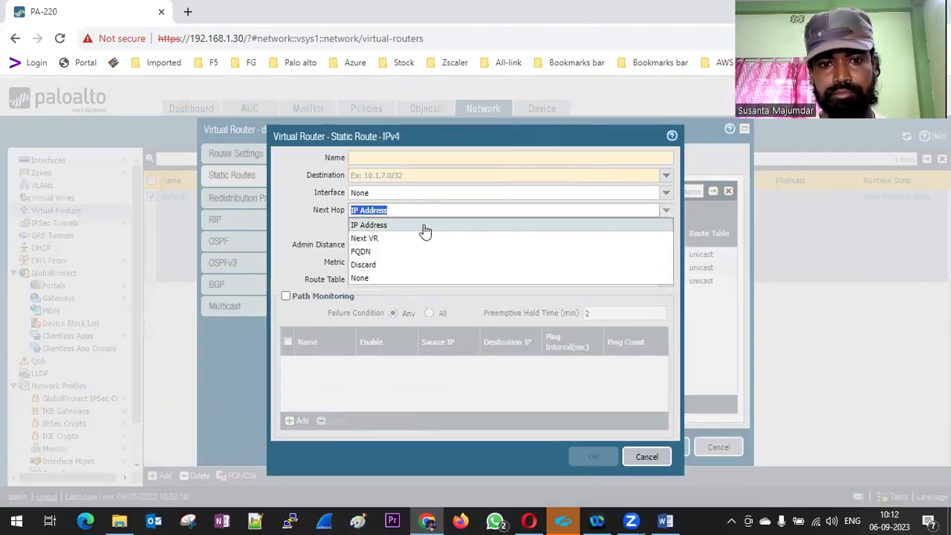
{"action": "left_click", "coordinate": [303, 209]}
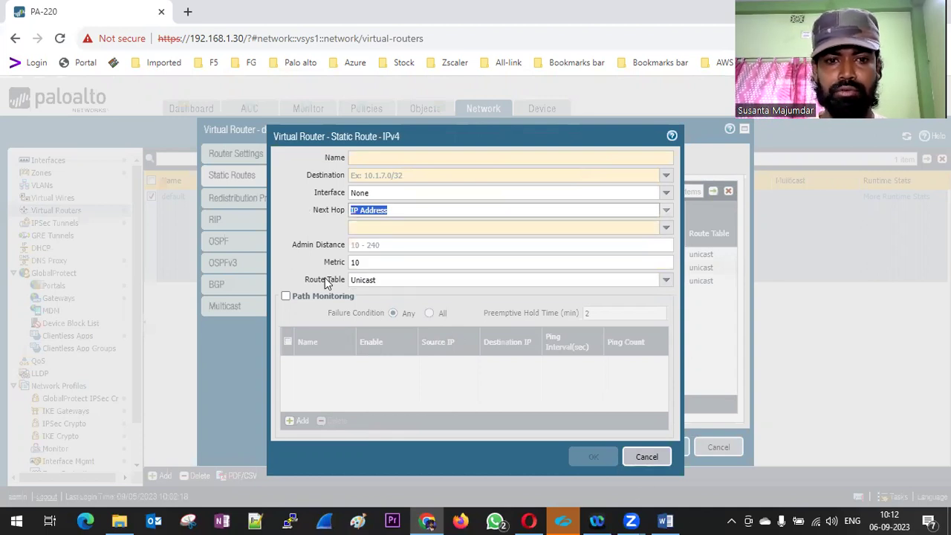
{"action": "left_click", "coordinate": [301, 255]}
{"action": "left_click_drag", "start_coordinate": [301, 255], "coordinate": [372, 251]}
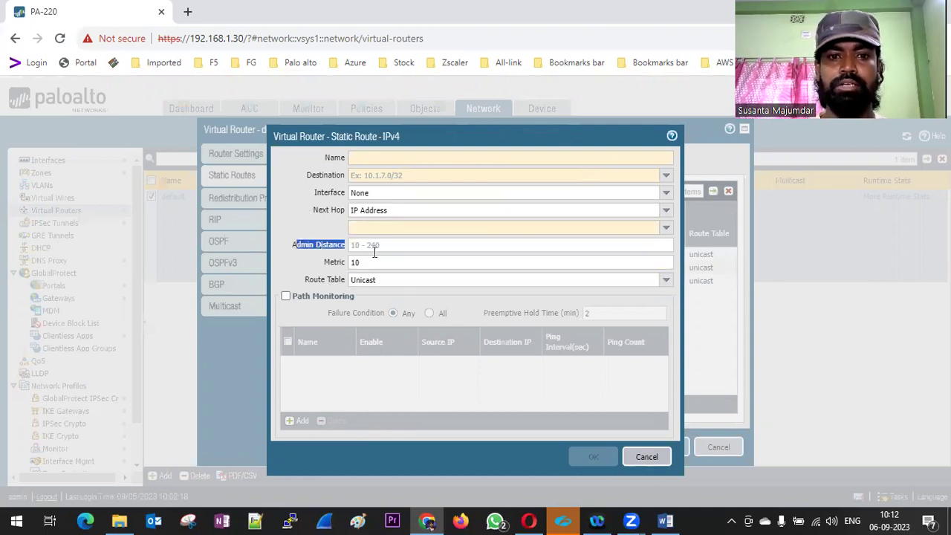
{"action": "left_click", "coordinate": [646, 462]}
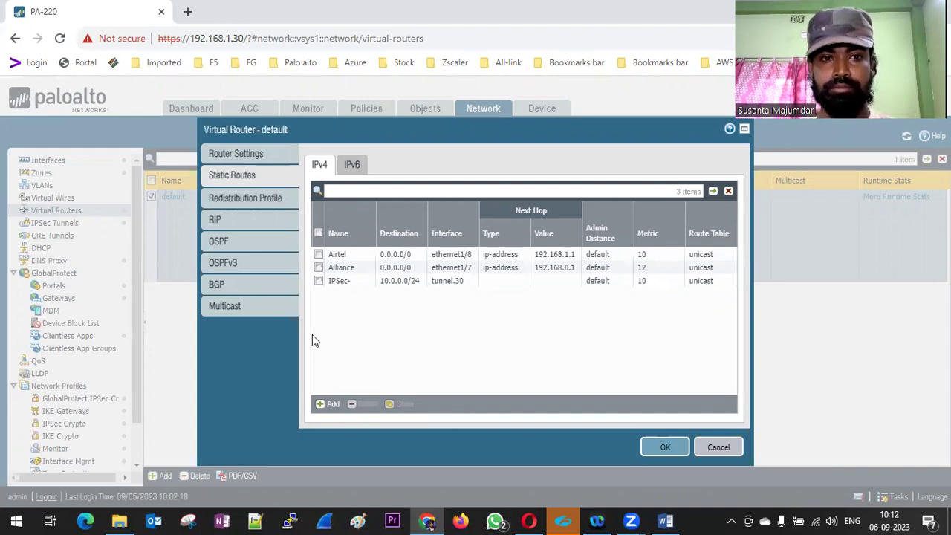
Switch to the Word notes and add an unnumbered line under question 13, Routing, beginning "If you have two IP how".
{"action": "left_click", "coordinate": [665, 521]}
{"action": "left_click", "coordinate": [335, 294]}
{"action": "key", "text": "Return"}
{"action": "key", "text": "Return"}
{"action": "key", "text": "Return"}
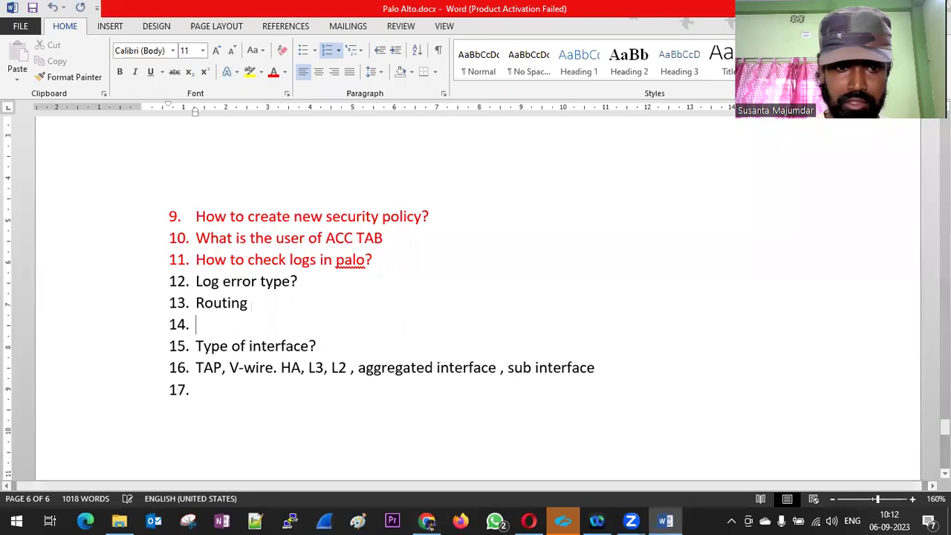
{"action": "type", "text": "If you "}
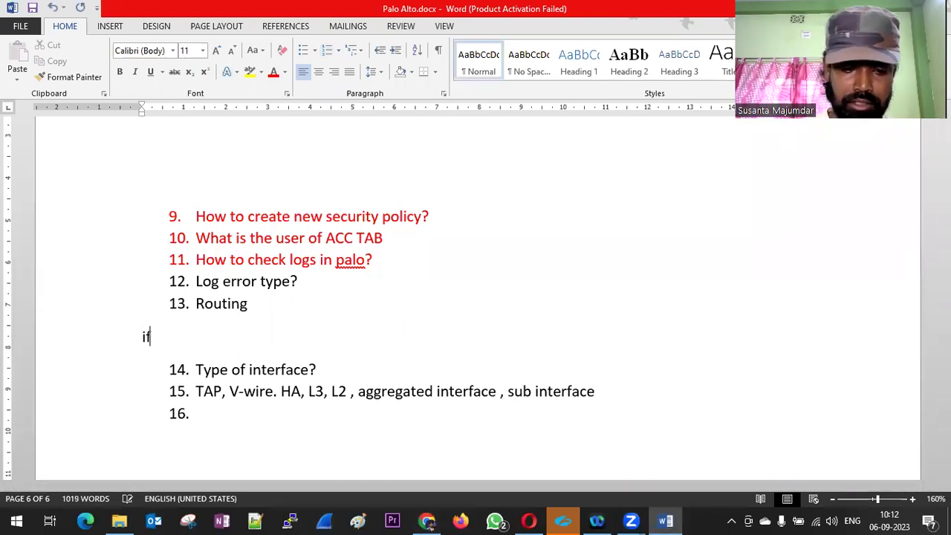
{"action": "type", "text": "have "}
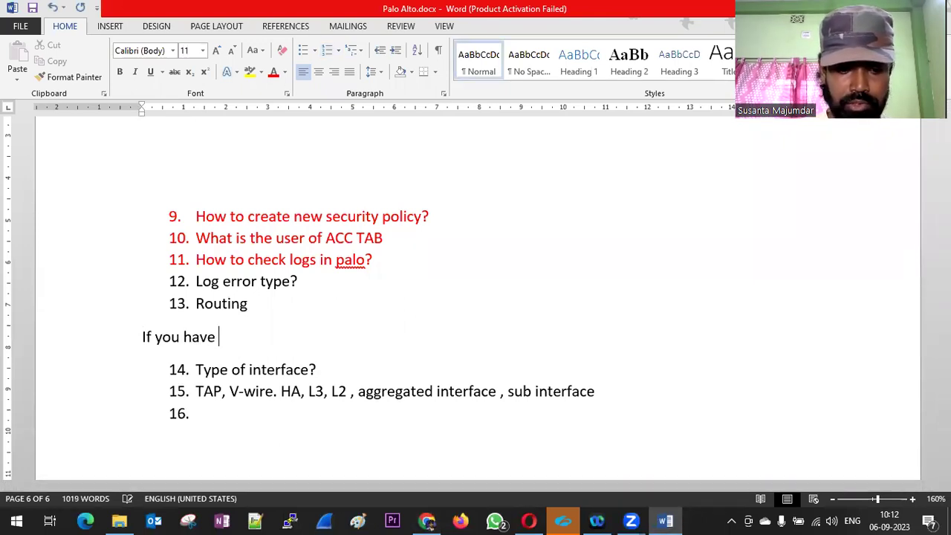
{"action": "type", "text": "two IP "}
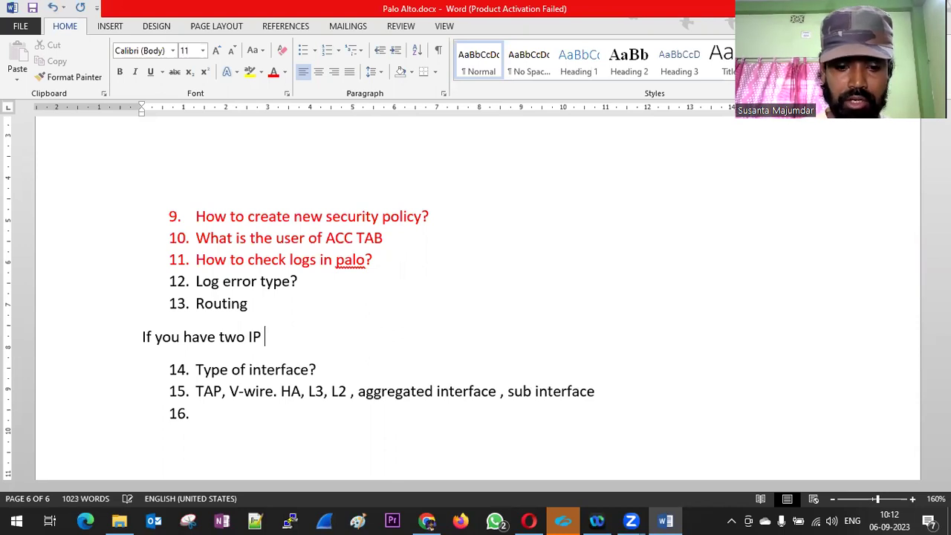
{"action": "type", "text": "how ca"}
{"action": "key", "text": "BackSpace"}
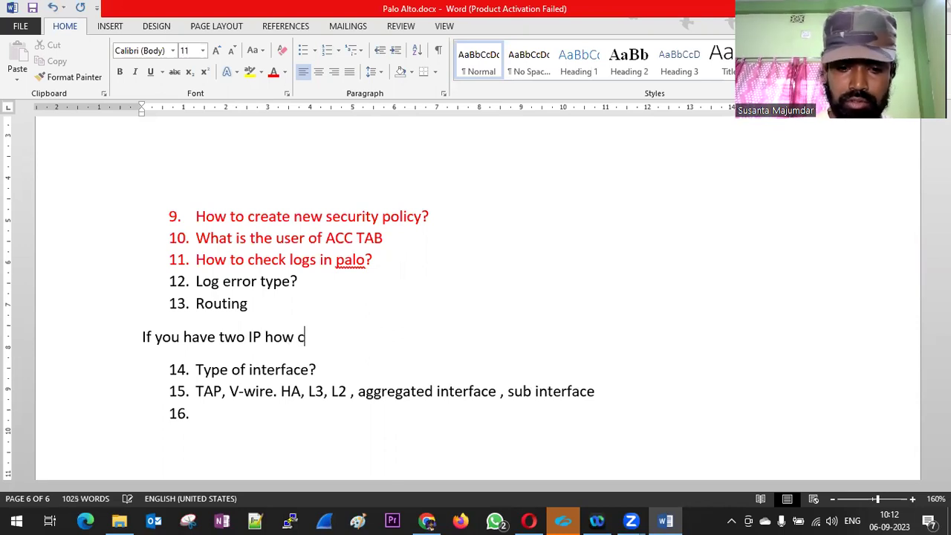